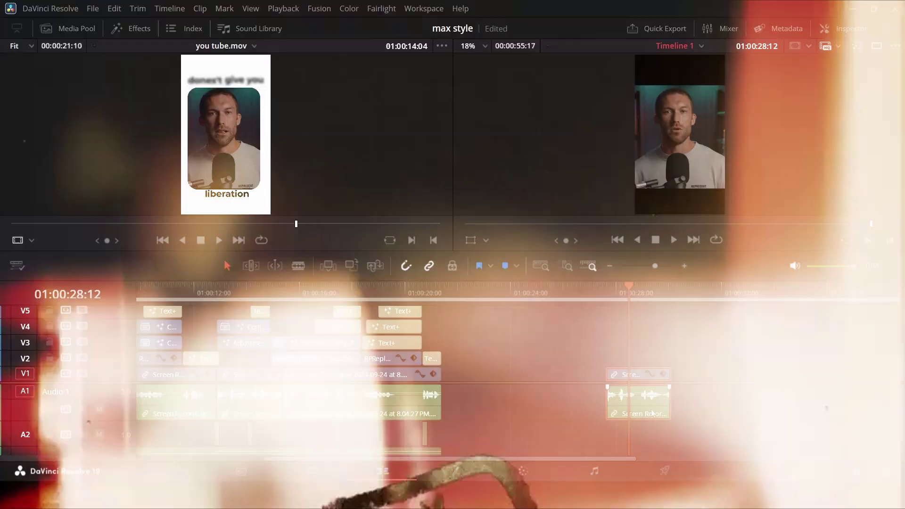
# Drag an Adjustment Clip from Effects onto V2 over the last clip and trim its end to match.
pyautogui.click(131, 28)
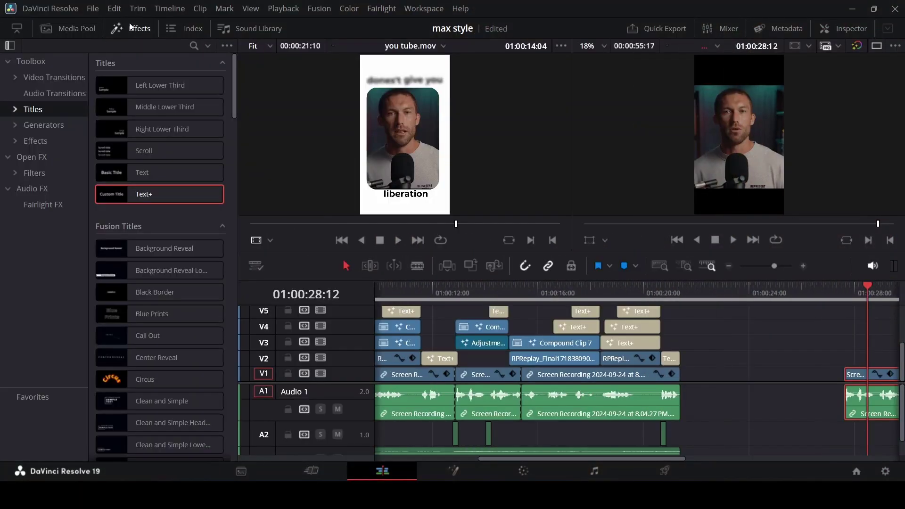
pyautogui.click(35, 140)
pyautogui.moveTo(144, 87); pyautogui.dragTo(837, 362)
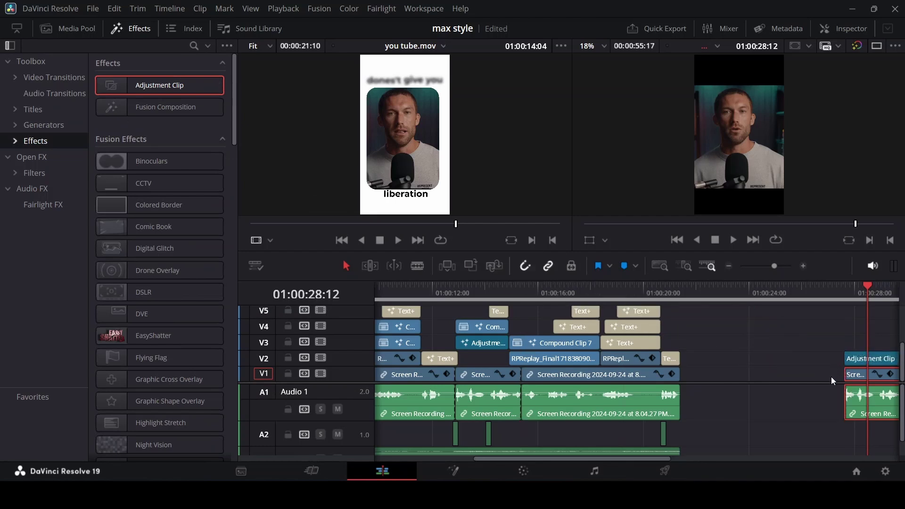
pyautogui.hscroll(5, 830, 377)
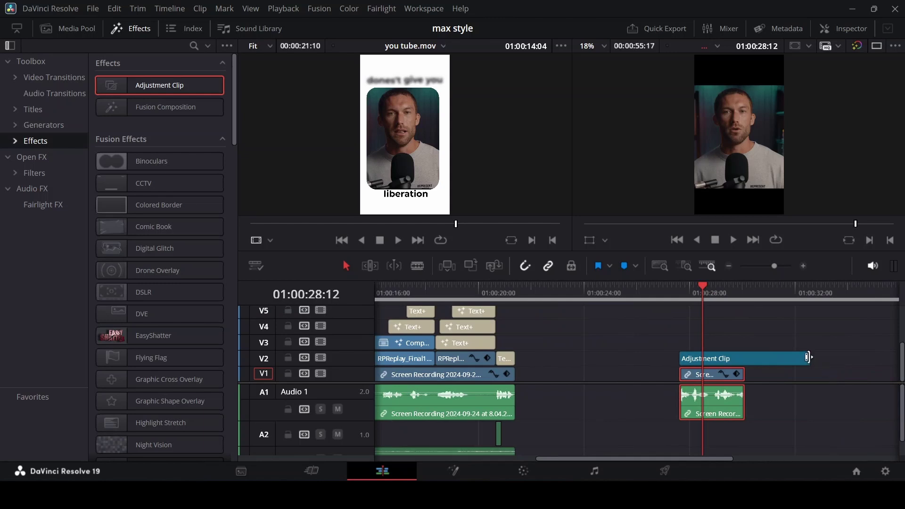
pyautogui.moveTo(807, 357); pyautogui.dragTo(746, 360)
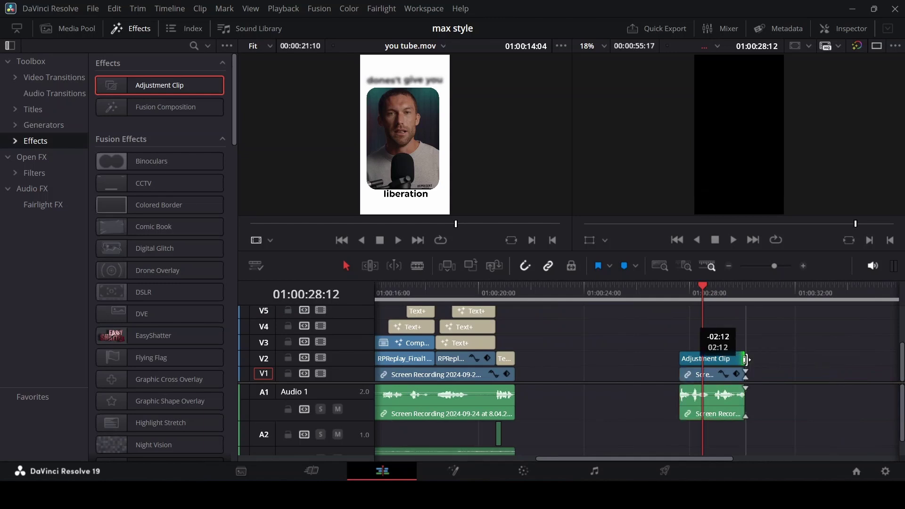
pyautogui.click(697, 360)
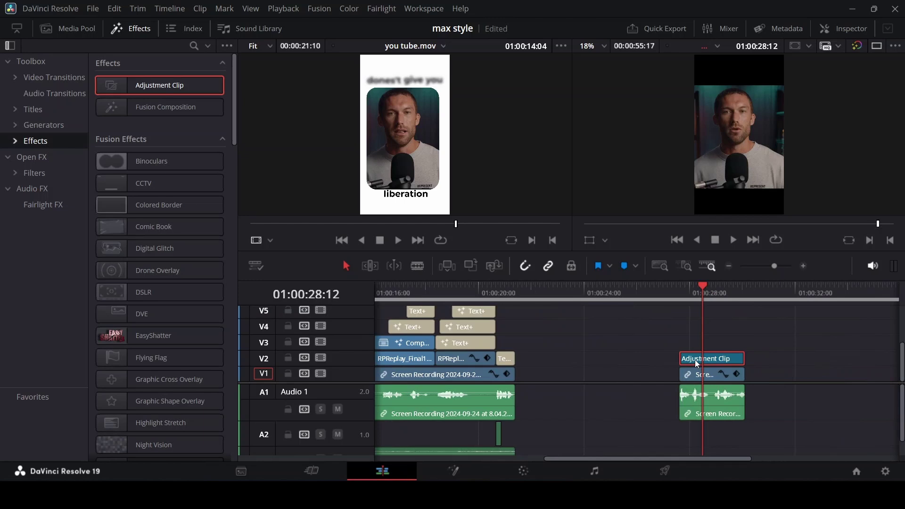
# Open the Adjustment Clip in the Fusion page and centre the MediaIn1 and MediaOut1 nodes.
pyautogui.rightClick(696, 363)
pyautogui.click(728, 281)
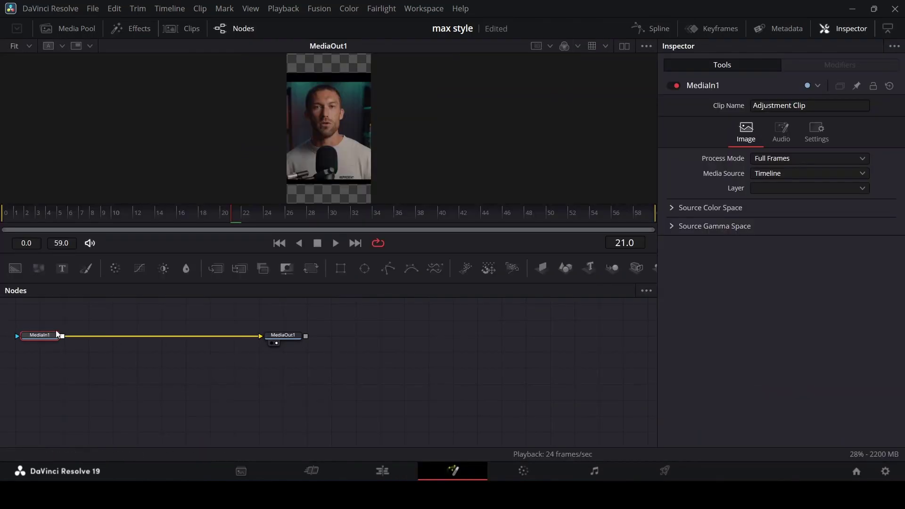
pyautogui.moveTo(3, 319); pyautogui.dragTo(338, 367)
pyautogui.moveTo(301, 339); pyautogui.dragTo(473, 376)
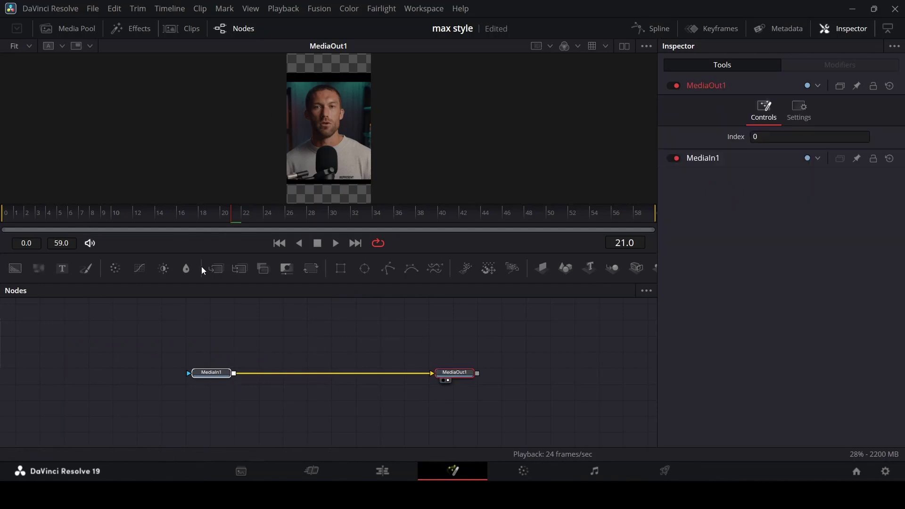
# Mask MediaIn1 with Rectangle1: width 0.709497, height 0.641065, center Y 0.484326, corner radius 0.205.
pyautogui.moveTo(340, 268); pyautogui.dragTo(265, 299)
pyautogui.moveTo(226, 328); pyautogui.dragTo(212, 376)
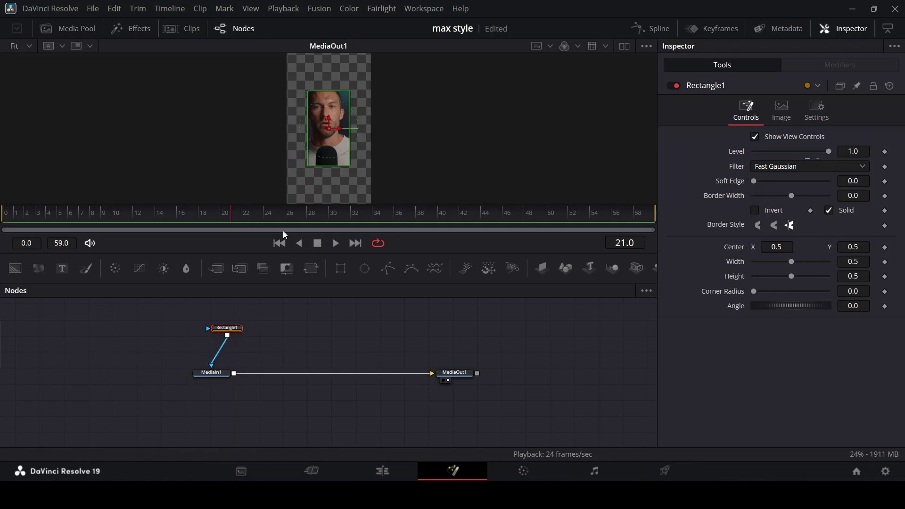
pyautogui.moveTo(355, 141); pyautogui.dragTo(359, 141)
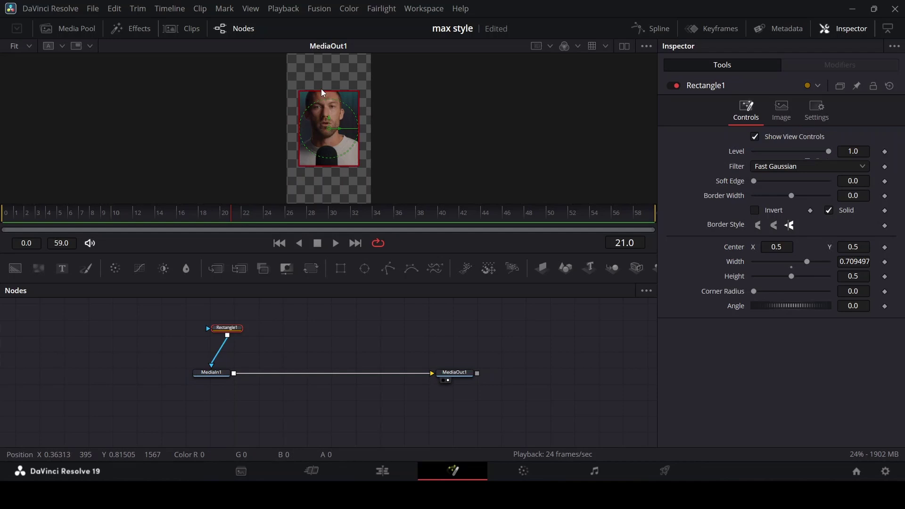
pyautogui.moveTo(321, 90); pyautogui.dragTo(323, 85)
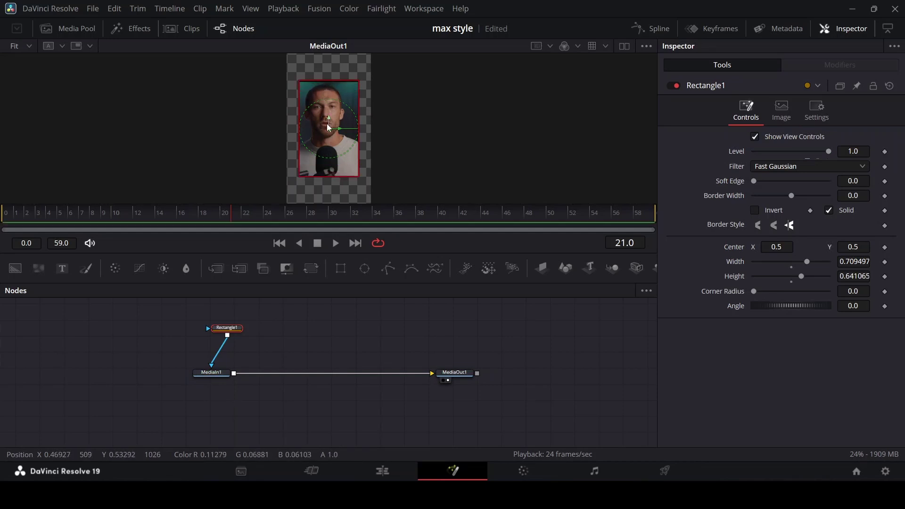
pyautogui.moveTo(329, 128); pyautogui.dragTo(329, 129)
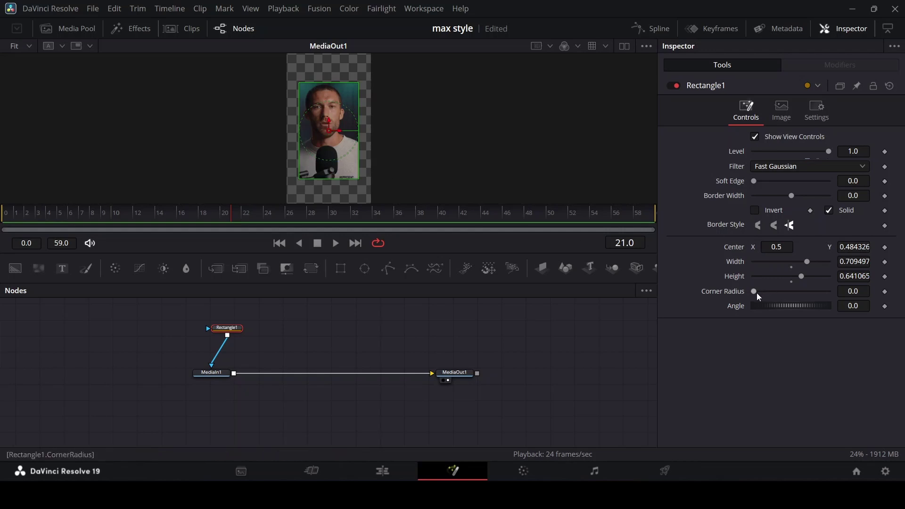
pyautogui.moveTo(755, 293); pyautogui.dragTo(770, 296)
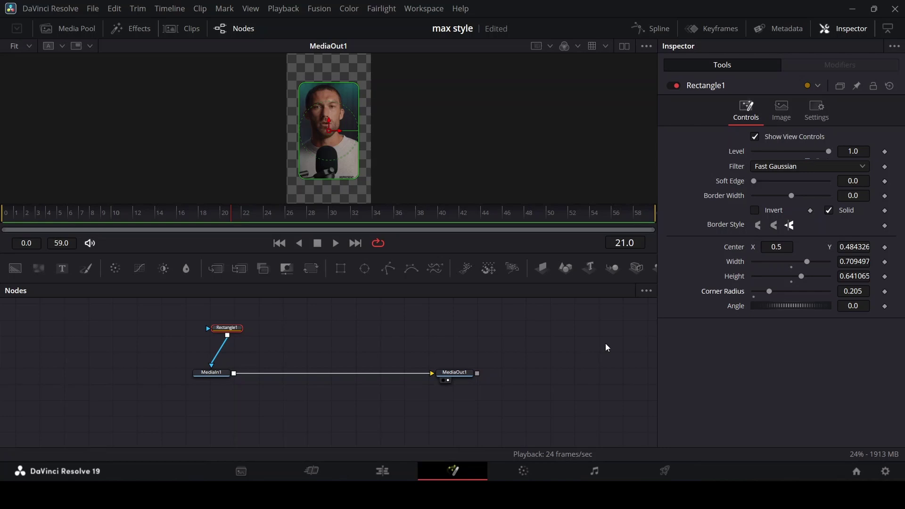
# Reopen the clip in Fusion and merge a new Background node using the Under operator.
pyautogui.click(377, 471)
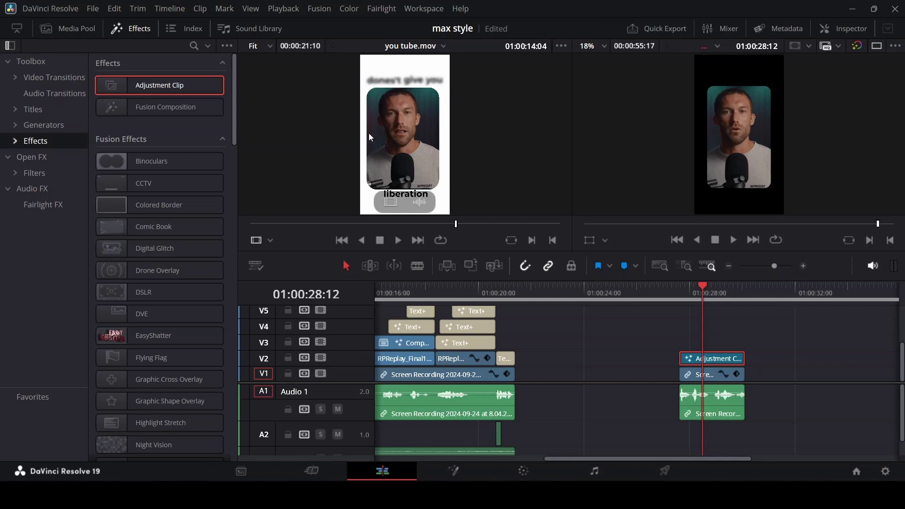
pyautogui.hotkey('shift', '5')
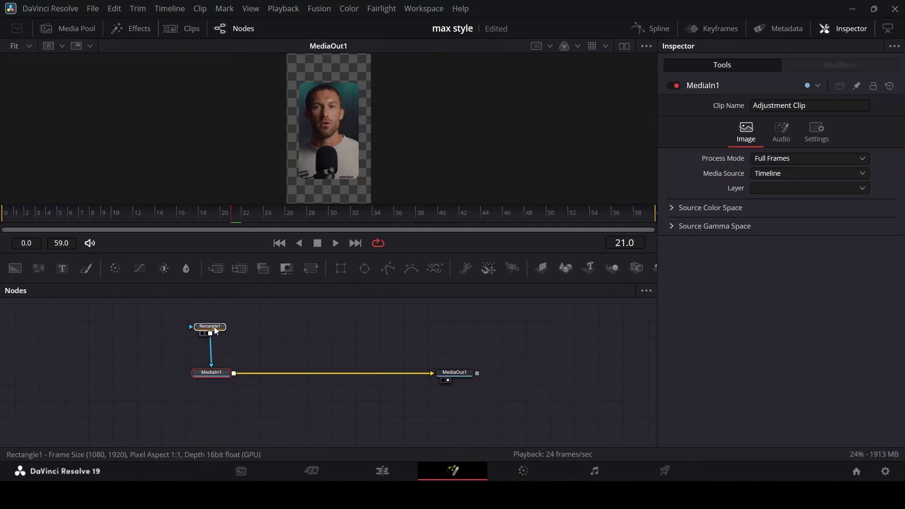
pyautogui.click(216, 330)
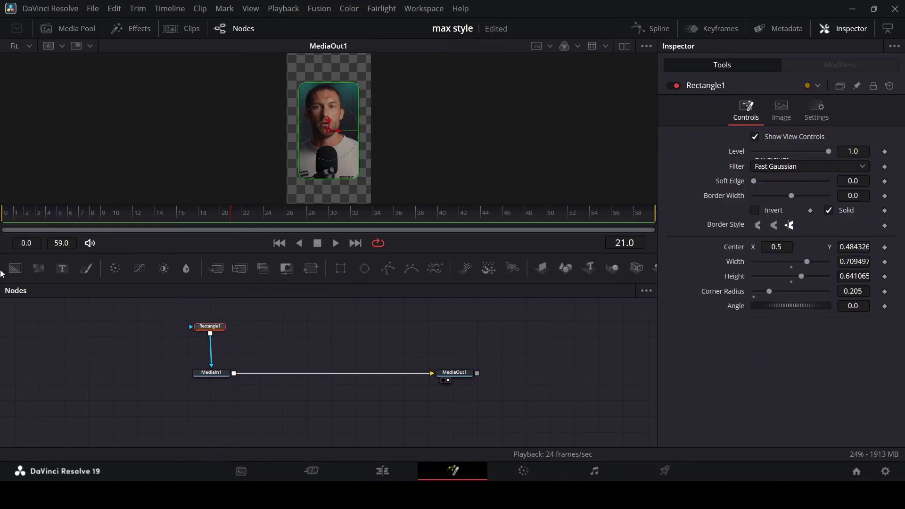
pyautogui.moveTo(15, 268); pyautogui.dragTo(235, 379)
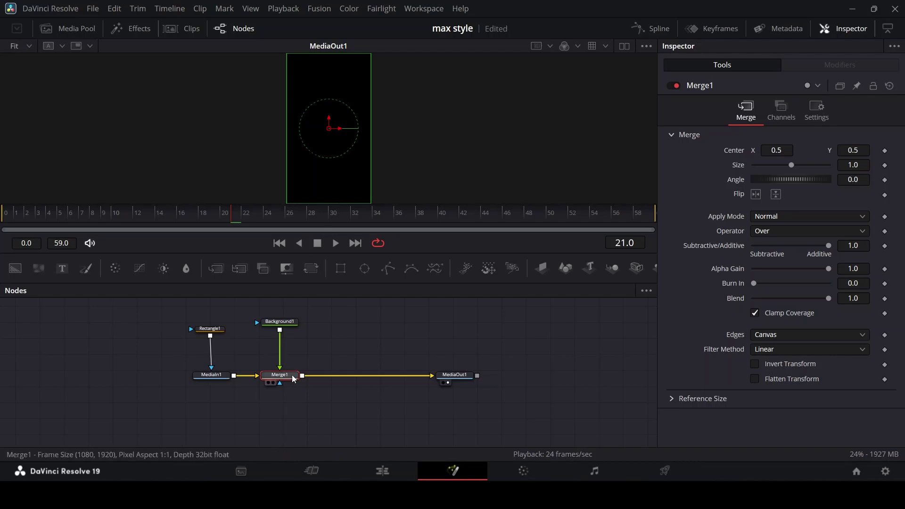
pyautogui.click(866, 232)
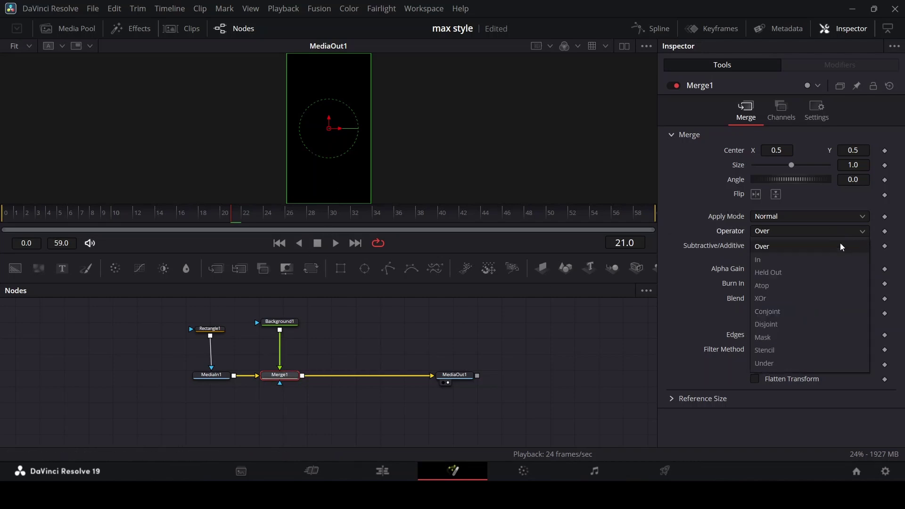
pyautogui.click(793, 362)
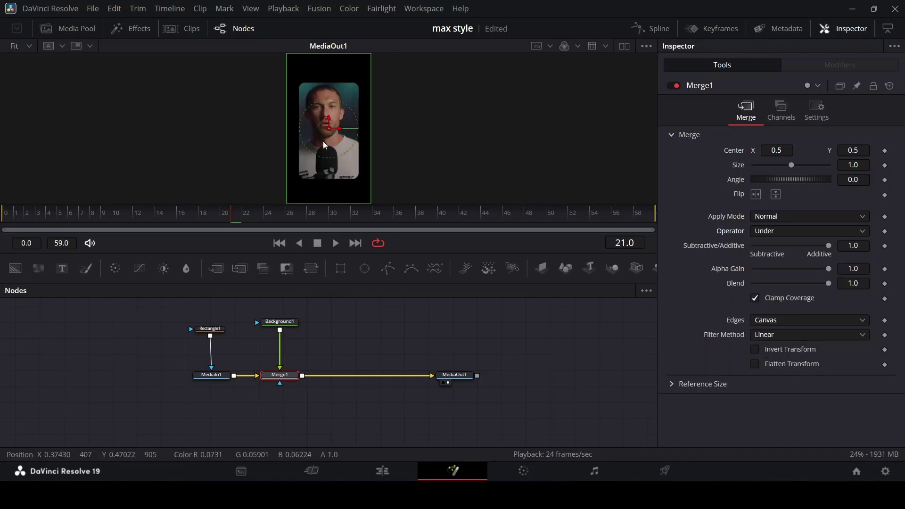
# Set Background1's red, green and blue to 1.0 for a solid white background.
pyautogui.click(283, 322)
pyautogui.moveTo(754, 225); pyautogui.dragTo(828, 220)
pyautogui.moveTo(754, 235); pyautogui.dragTo(828, 235)
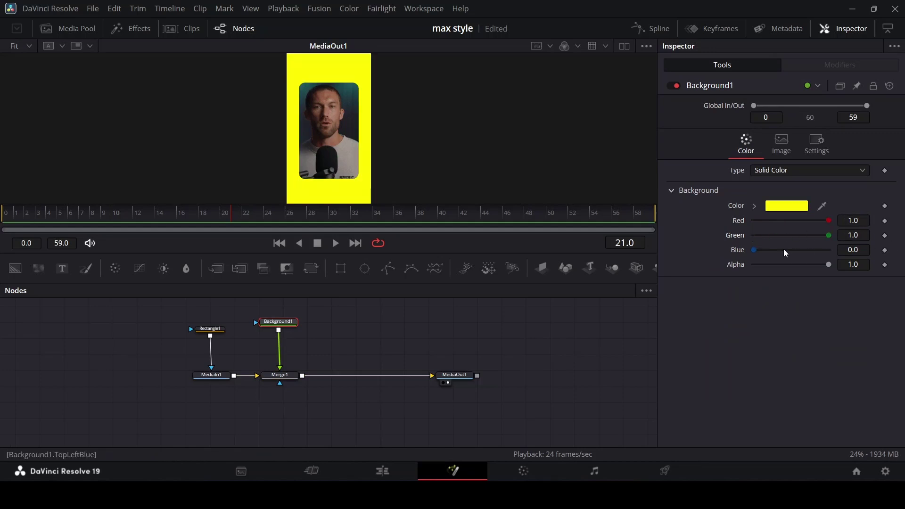
pyautogui.moveTo(753, 250); pyautogui.dragTo(852, 254)
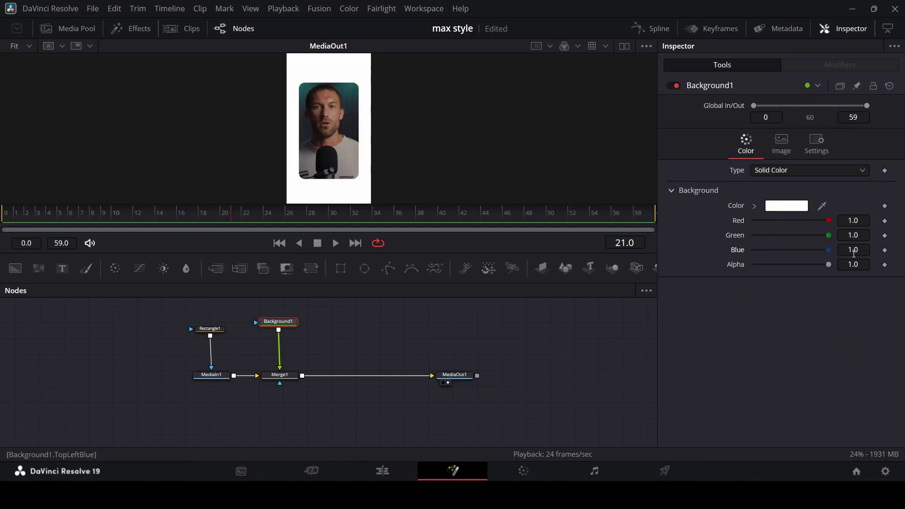
# Place a Text+ 'Custom Title' above the video on V3 and trim it to end with the Adjustment Clip.
pyautogui.click(393, 473)
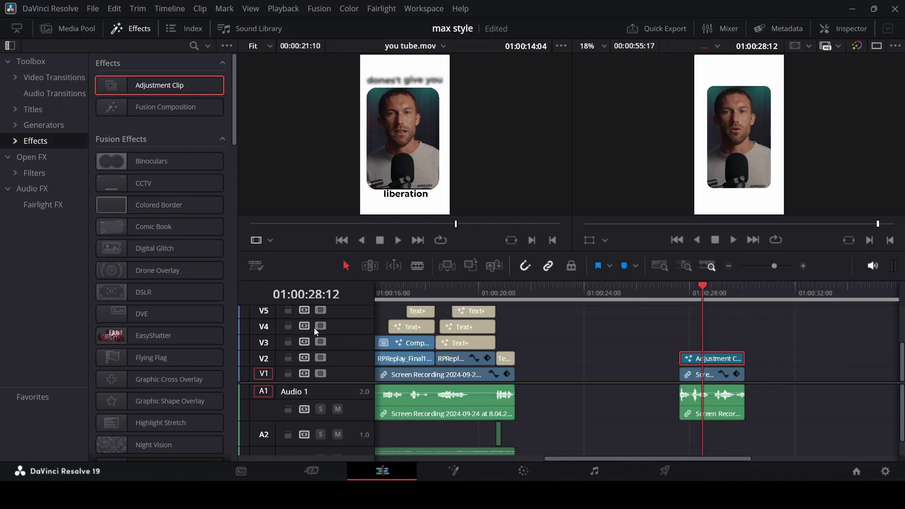
pyautogui.click(52, 109)
pyautogui.click(166, 193)
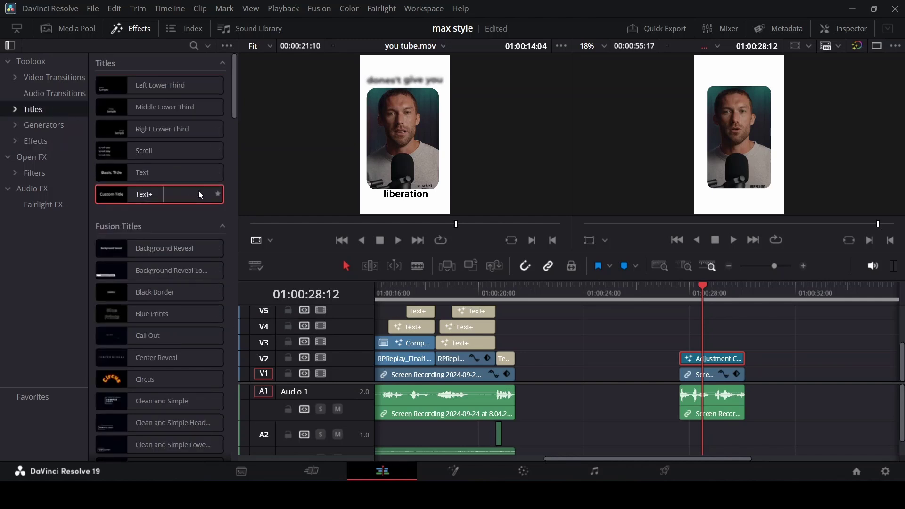
pyautogui.moveTo(199, 194); pyautogui.dragTo(685, 351)
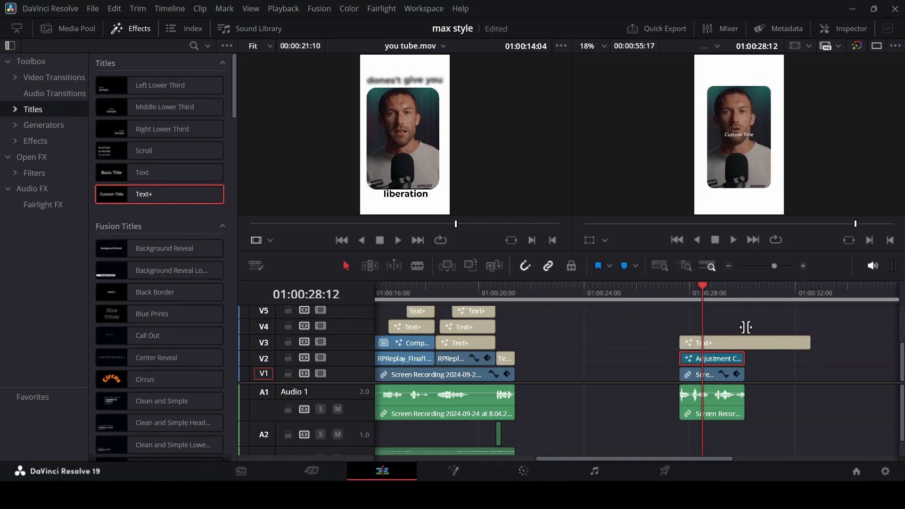
pyautogui.moveTo(745, 327)
pyautogui.mouseDown()
pyautogui.moveTo(735, 337)
pyautogui.moveTo(745, 337)
pyautogui.mouseUp()
pyautogui.click(738, 344)
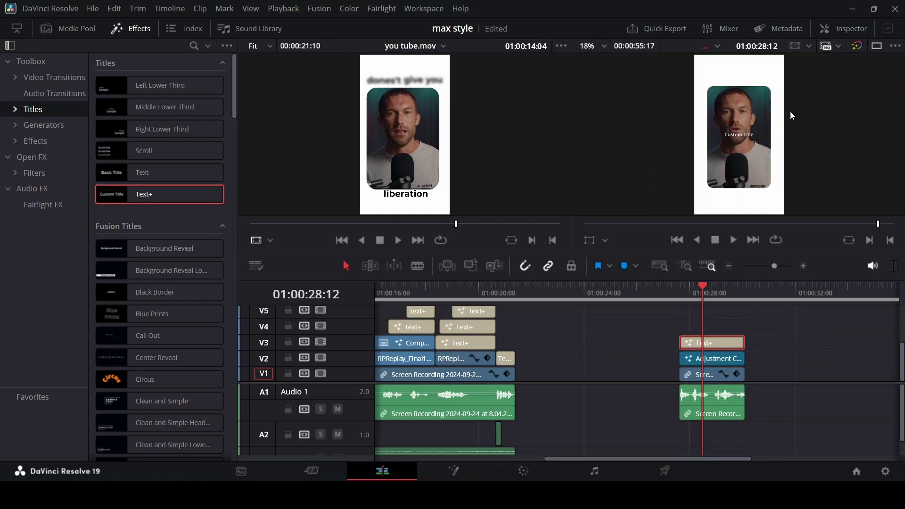
# Replace the title text 'Custom Title' with 'doesn't give you'.
pyautogui.click(845, 30)
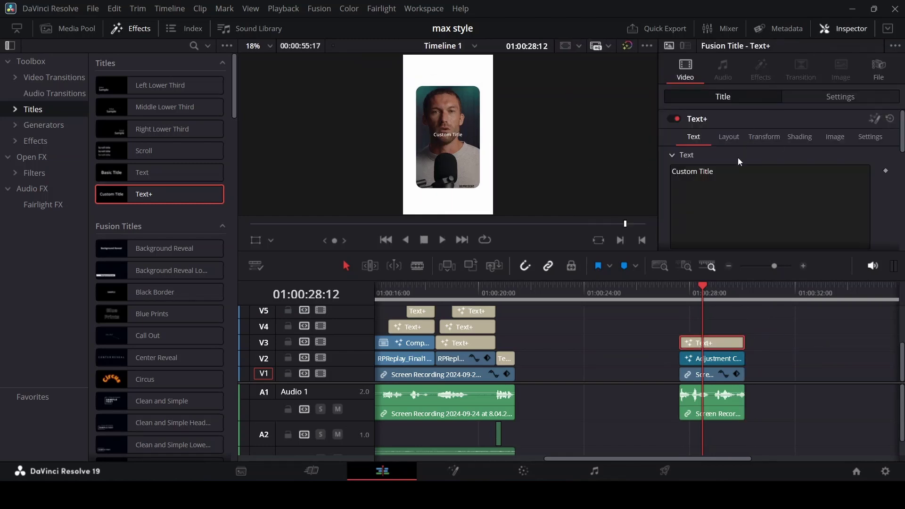
pyautogui.click(736, 171)
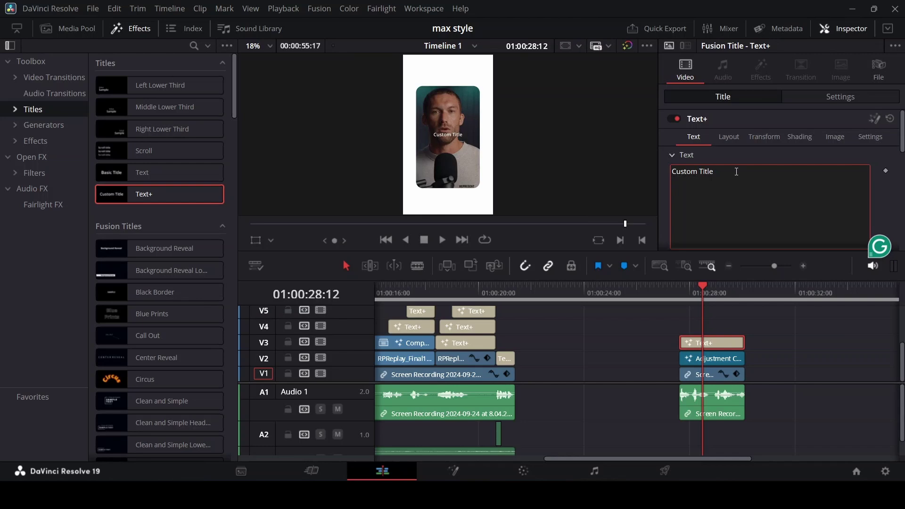
pyautogui.press('BackSpace')
pyautogui.press('BackSpace')
pyautogui.press('BackSpace')
pyautogui.press('BackSpace')
pyautogui.press('BackSpace')
pyautogui.press('BackSpace')
pyautogui.press('BackSpace')
pyautogui.press('BackSpace')
pyautogui.press('BackSpace')
pyautogui.press('BackSpace')
pyautogui.press('BackSpace')
pyautogui.press('BackSpace')
pyautogui.write('d')
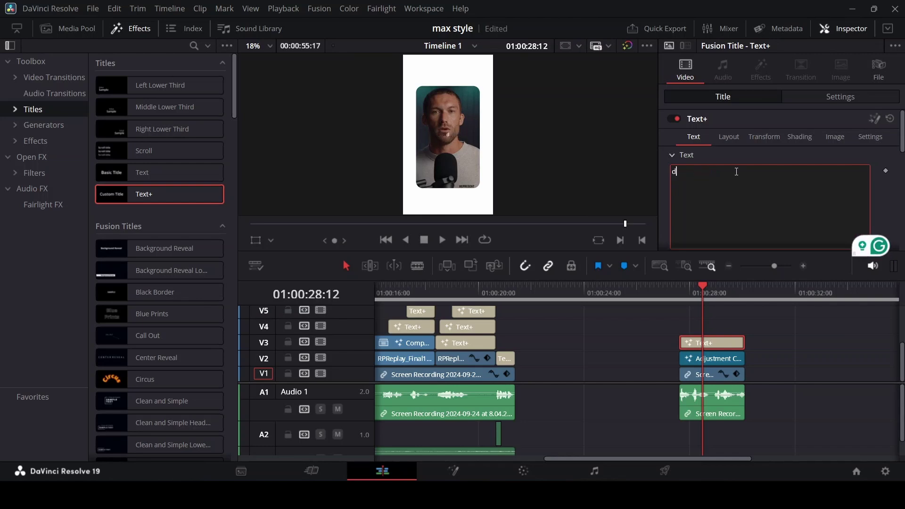
pyautogui.write("oesn't give you")
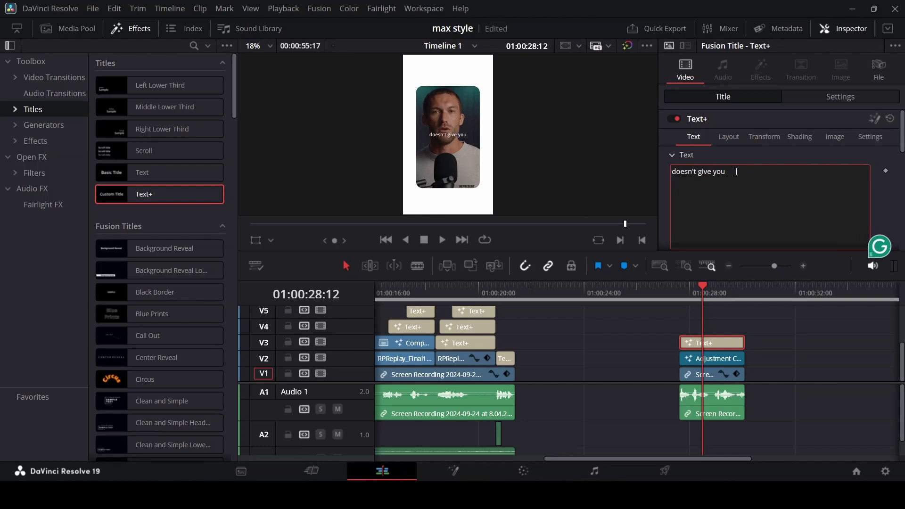
# Set the caption font to Montserrat Bold at size 0.126.
pyautogui.scroll(-1, 809, 144)
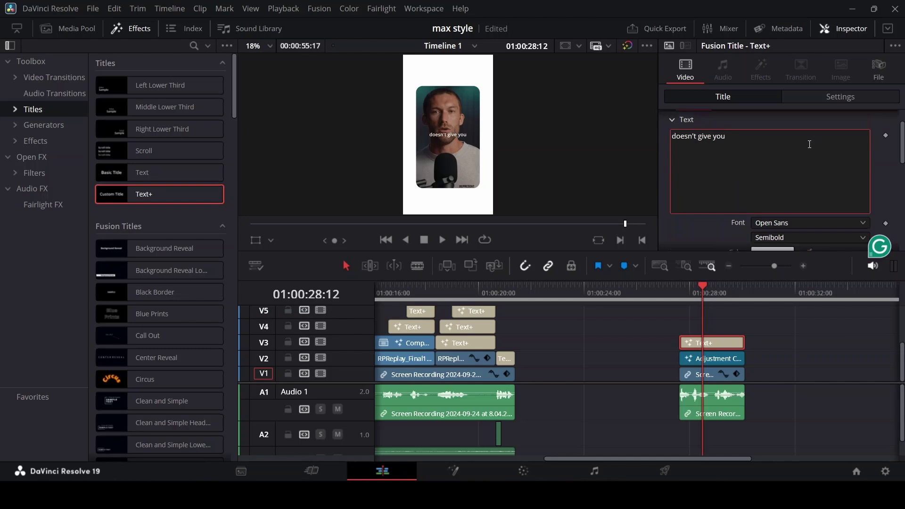
pyautogui.scroll(-1, 809, 144)
pyautogui.click(860, 190)
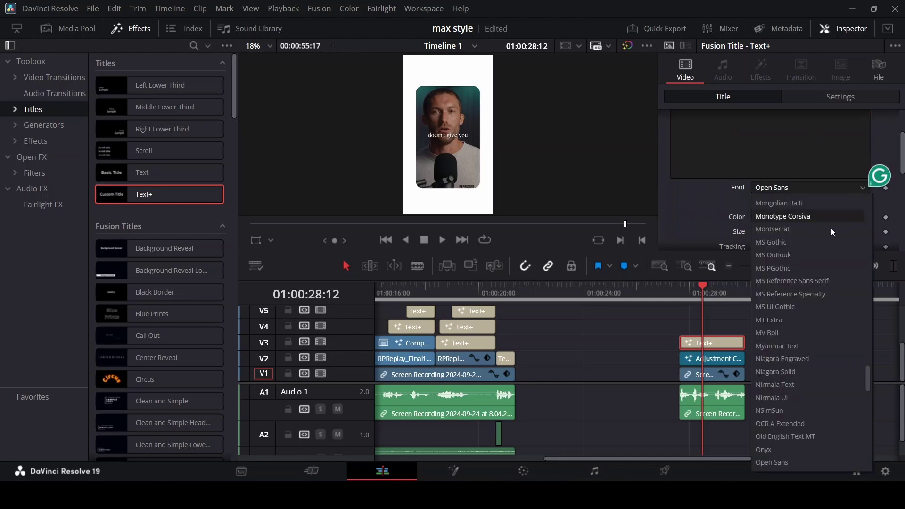
pyautogui.click(813, 229)
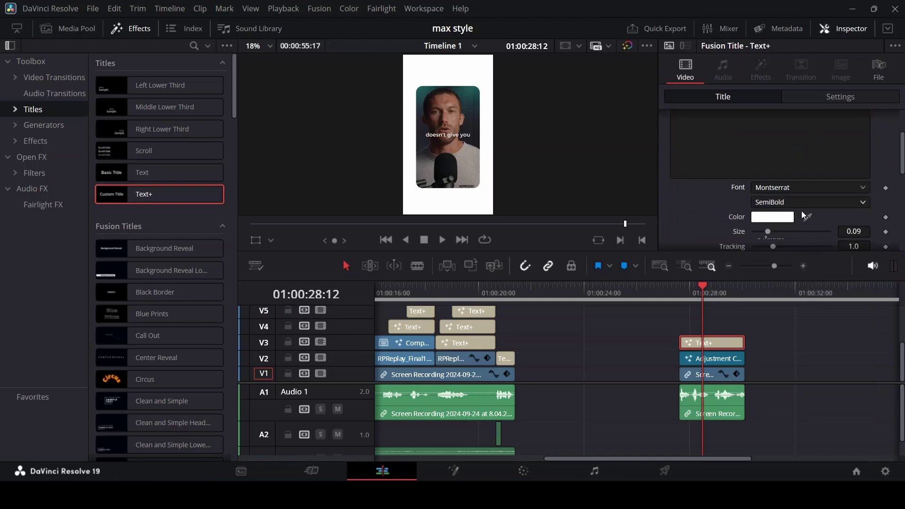
pyautogui.click(863, 203)
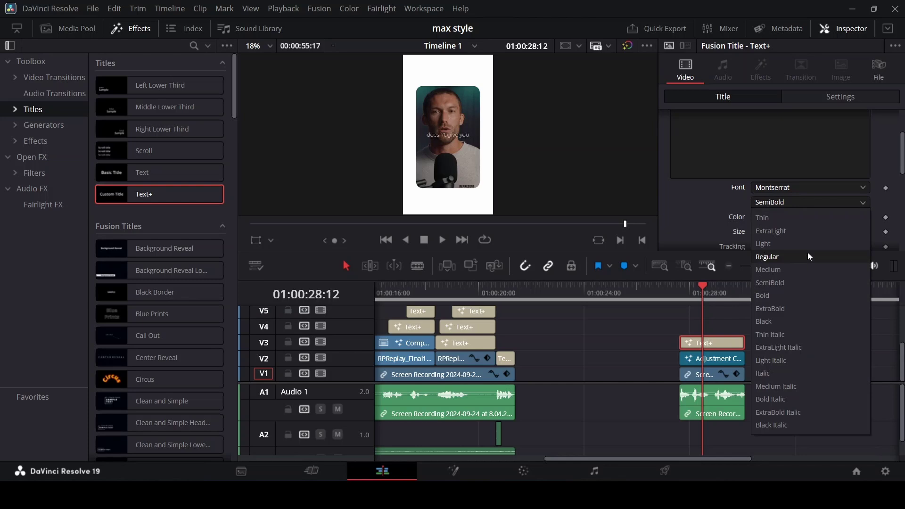
pyautogui.click(780, 295)
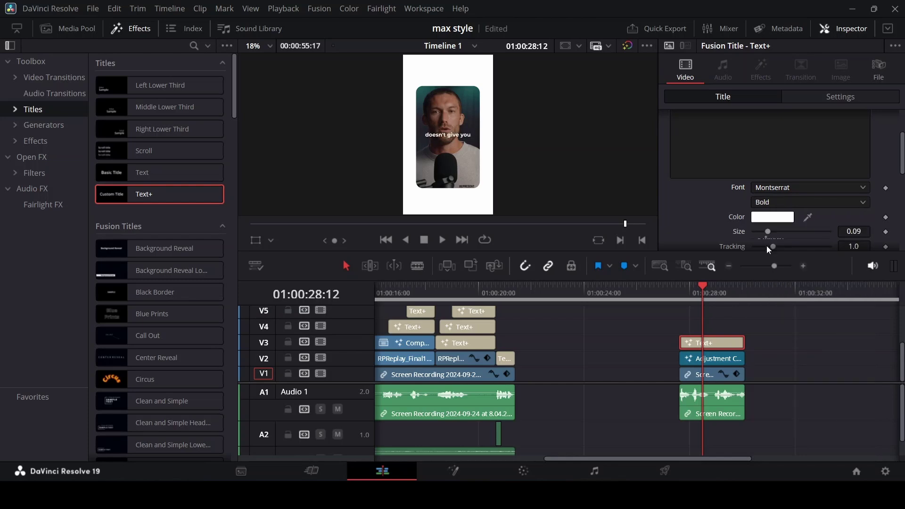
pyautogui.moveTo(768, 230); pyautogui.dragTo(777, 238)
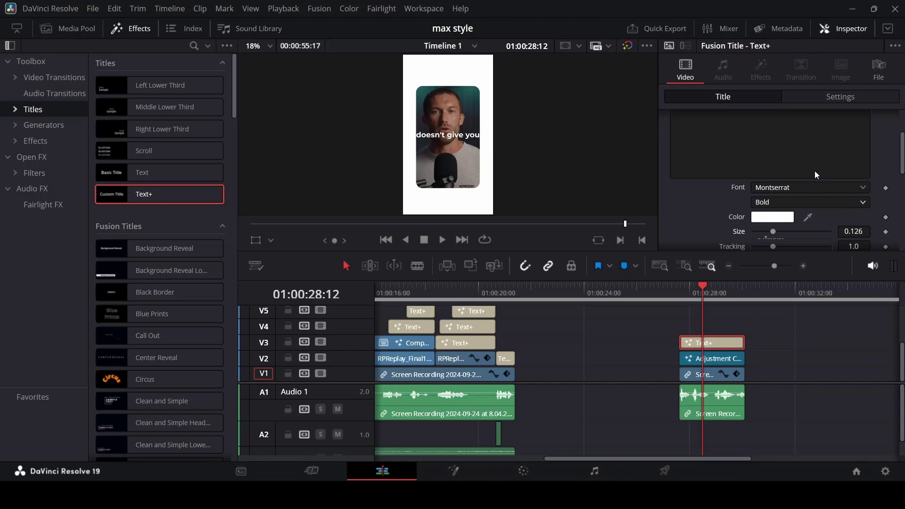
pyautogui.scroll(4, 759, 155)
# Raise the caption's Center Y to 0.86, above the video.
pyautogui.click(729, 137)
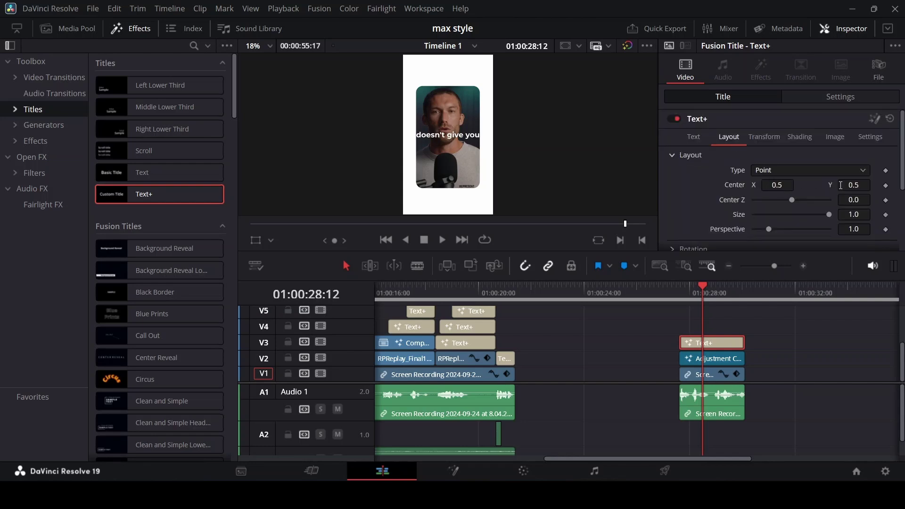
pyautogui.moveTo(847, 183); pyautogui.dragTo(904, 183)
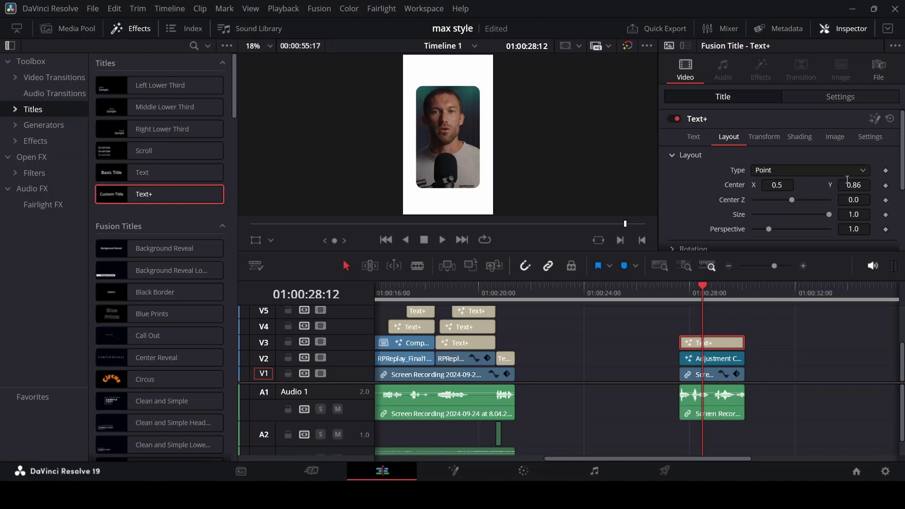
pyautogui.scroll(-3, 776, 185)
pyautogui.scroll(3, 760, 172)
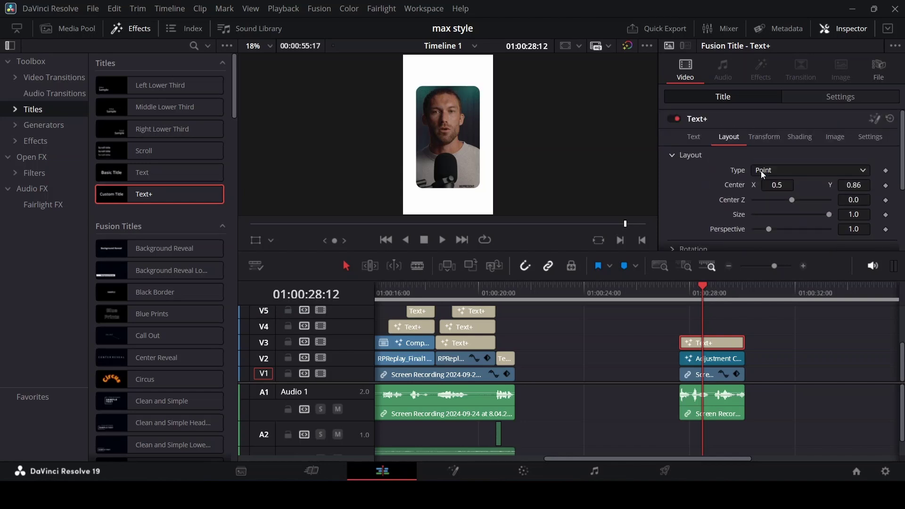
# Colour the caption near-black #070707 and save the project.
pyautogui.click(700, 140)
pyautogui.scroll(-4, 745, 174)
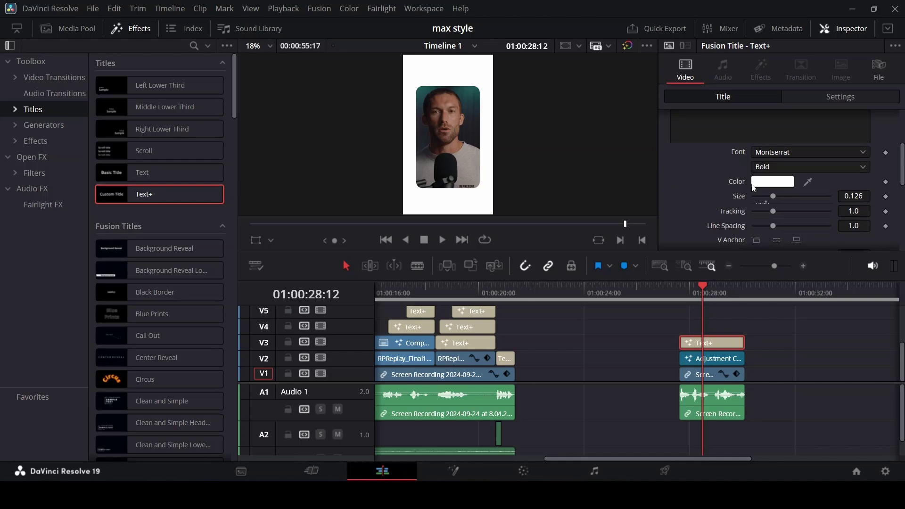
pyautogui.click(772, 181)
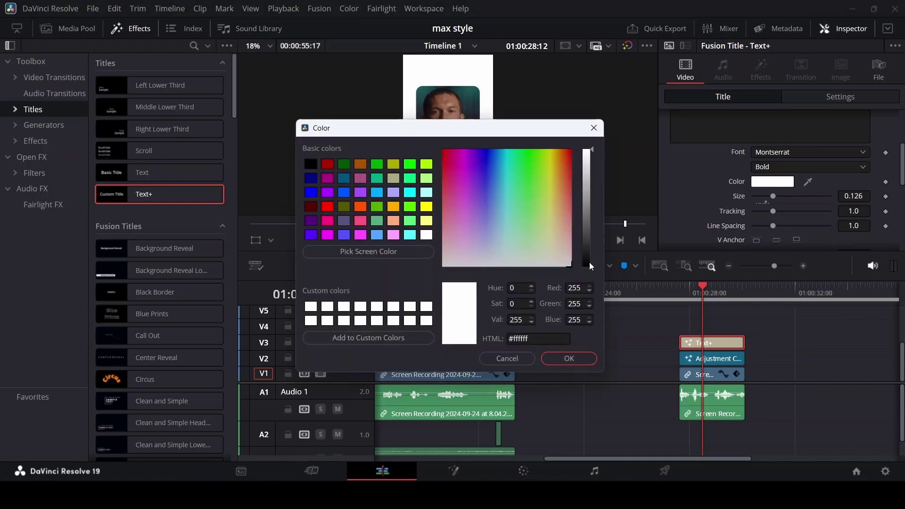
pyautogui.click(587, 263)
pyautogui.click(567, 363)
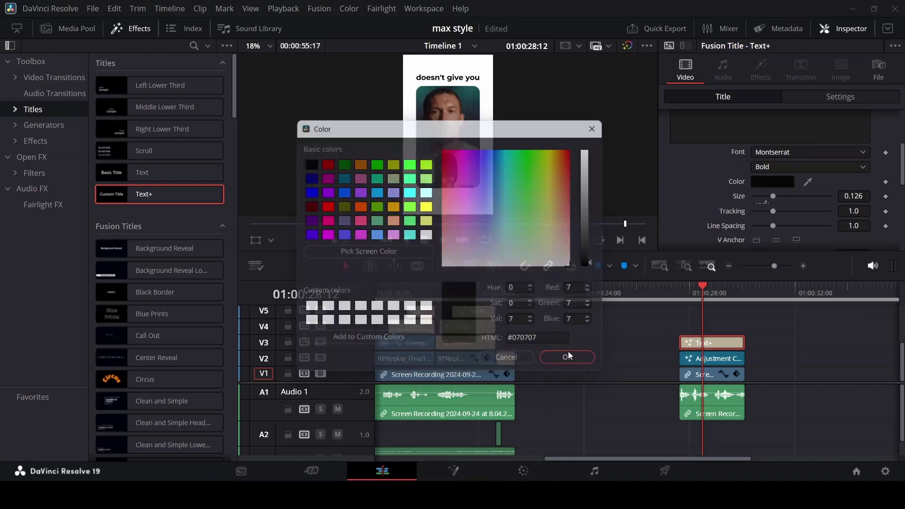
pyautogui.hotkey('ctrl', 's')
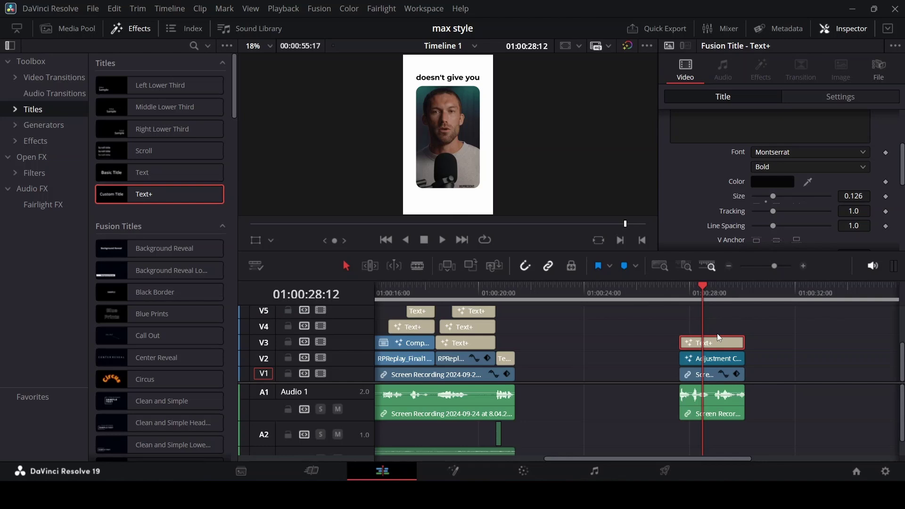
# Copy the caption to V4 and replace its text with 'Liberation'.
pyautogui.moveTo(716, 326); pyautogui.dragTo(744, 325)
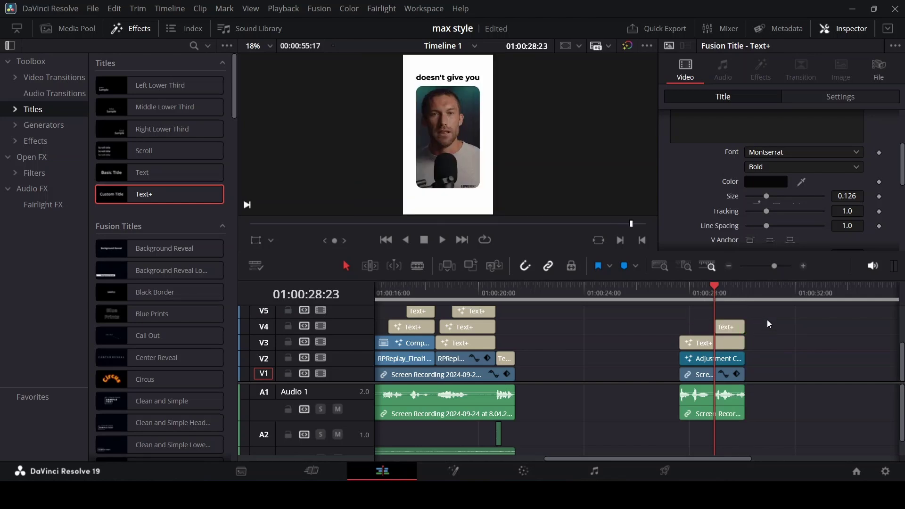
pyautogui.click(734, 327)
pyautogui.scroll(5, 733, 327)
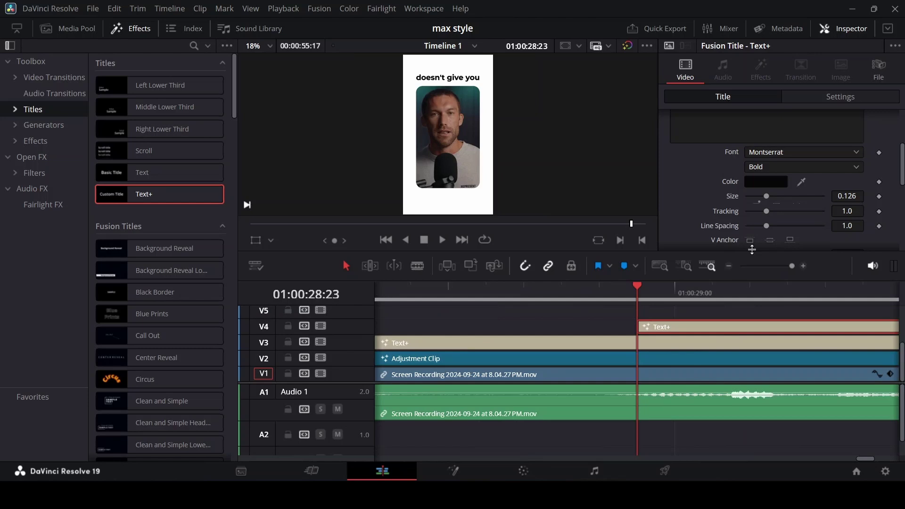
pyautogui.scroll(3, 748, 208)
pyautogui.click(742, 141)
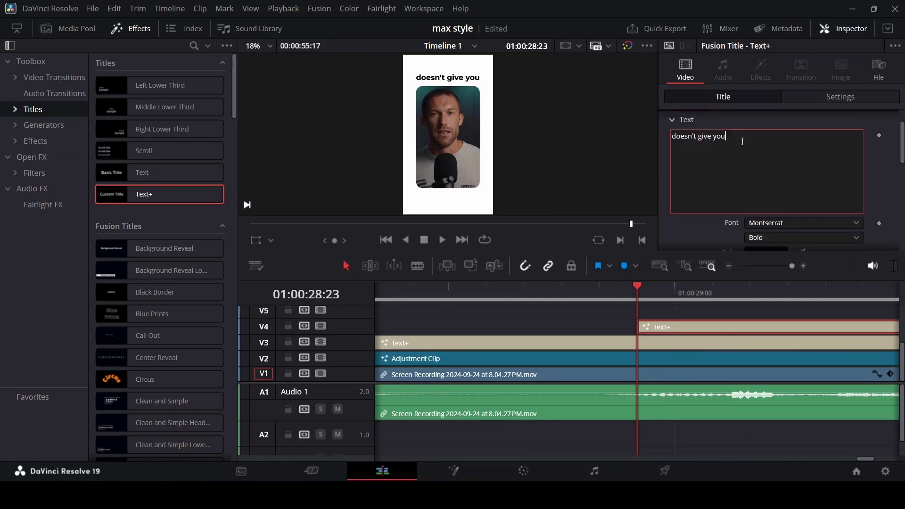
pyautogui.hotkey('ctrl', 'a')
pyautogui.press('BackSpace')
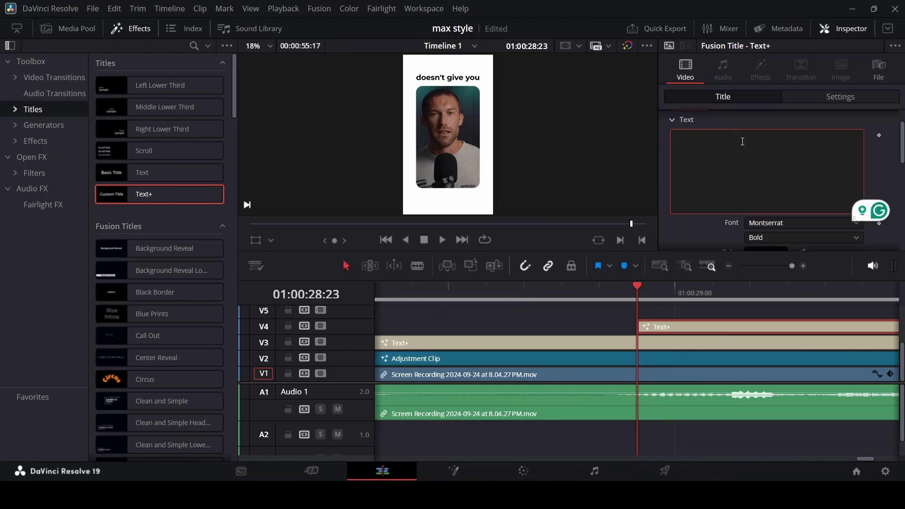
pyautogui.write('Liberation')
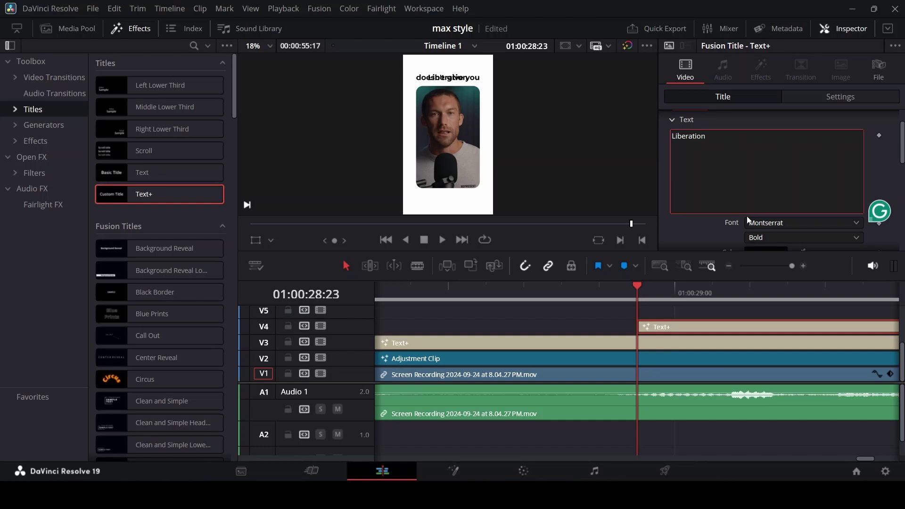
# Switch the Liberation title to an italic Montserrat style (ExtraLight Italic).
pyautogui.scroll(-3, 793, 223)
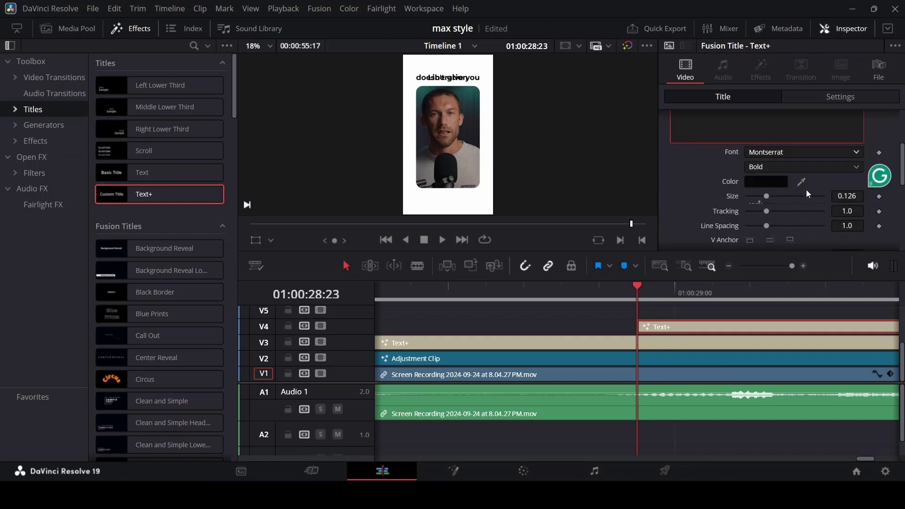
pyautogui.click(858, 165)
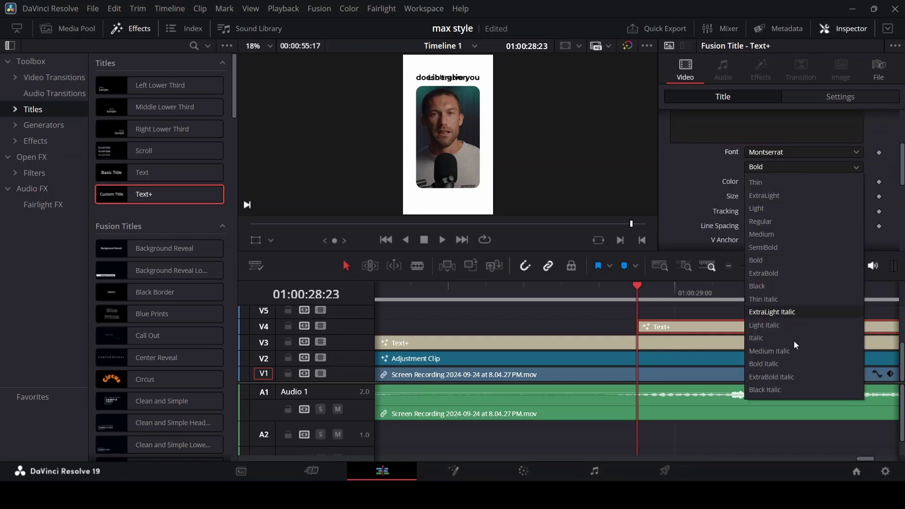
pyautogui.click(795, 377)
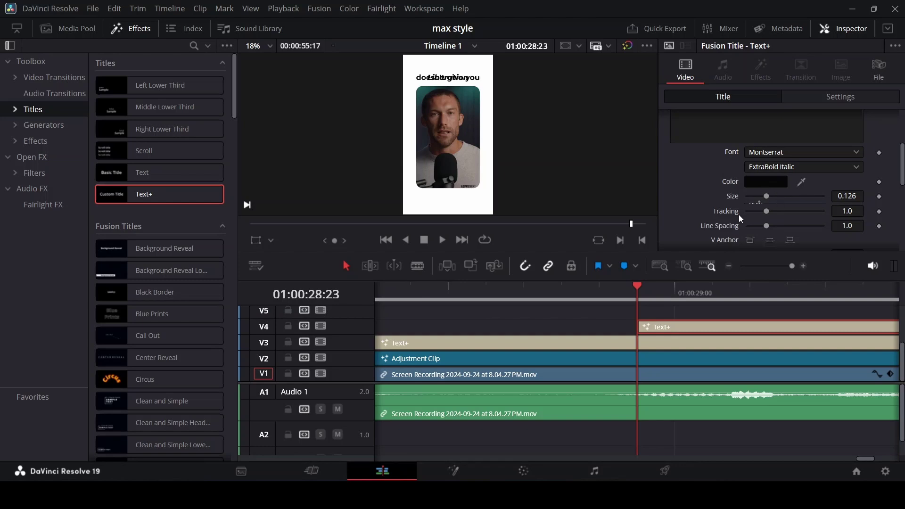
pyautogui.scroll(12, 828, 169)
# Lower the Liberation title's Center Y so it sits below the video.
pyautogui.scroll(5, 722, 175)
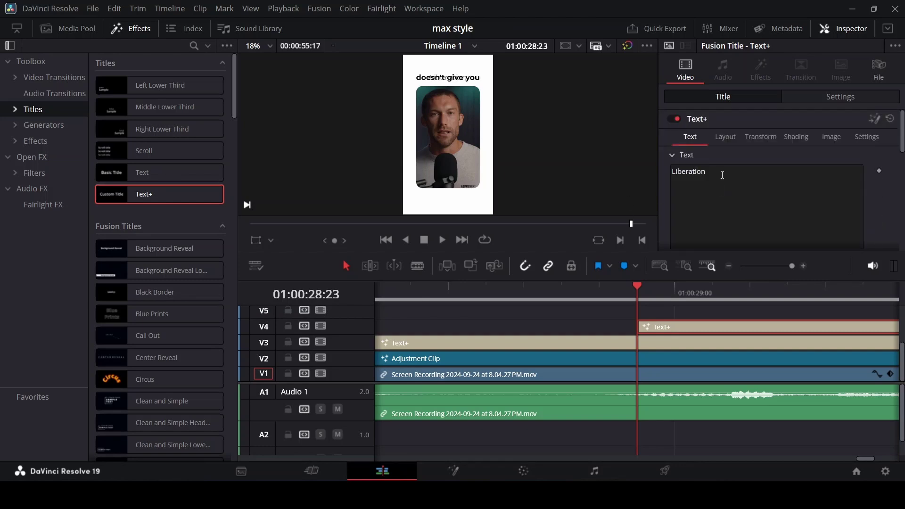
pyautogui.click(729, 137)
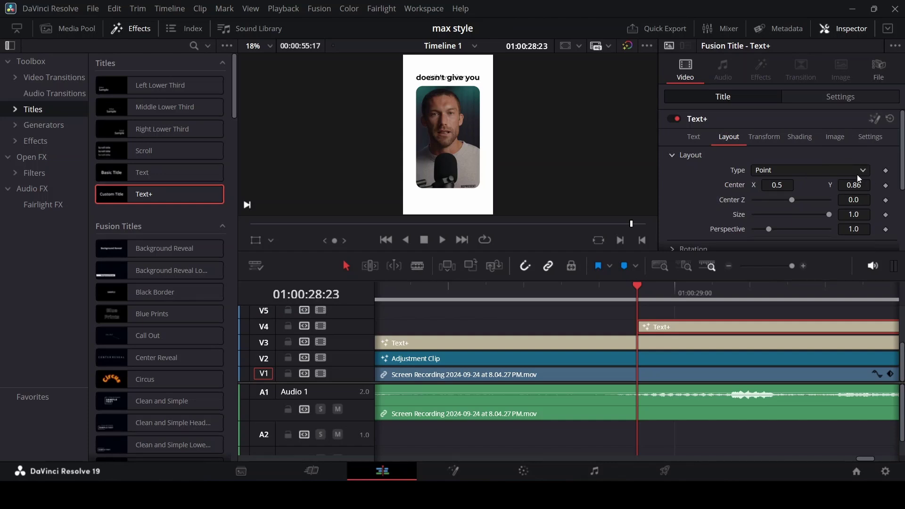
pyautogui.moveTo(847, 185); pyautogui.dragTo(687, 184)
# Change the Liberation title's font style to Montserrat ExtraBold Italic.
pyautogui.click(701, 140)
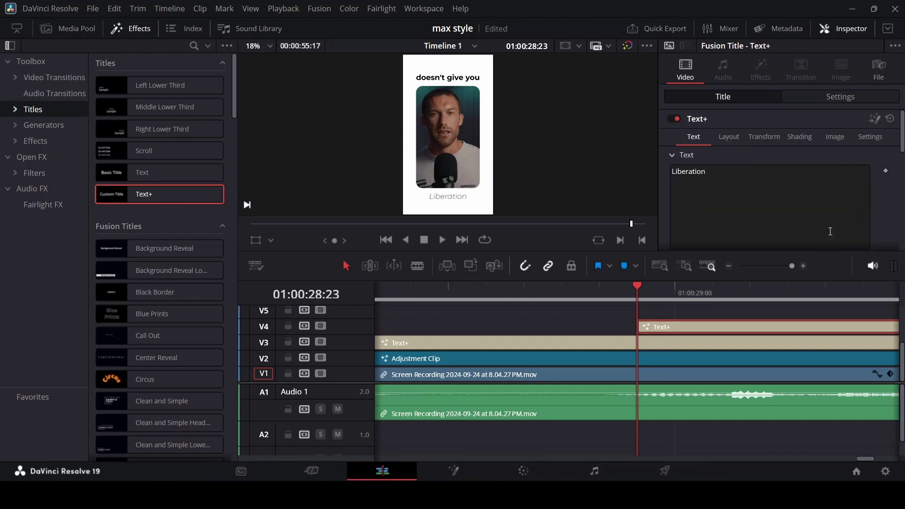
pyautogui.scroll(-2, 851, 201)
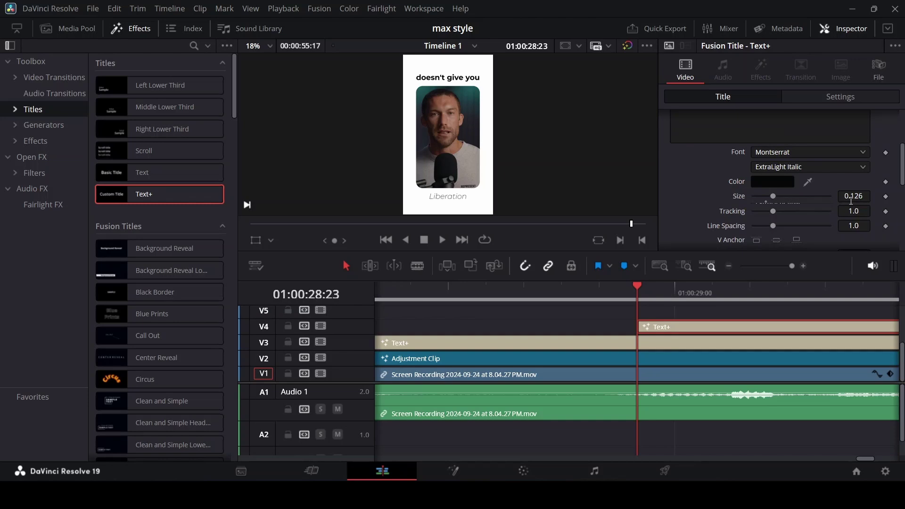
pyautogui.click(864, 166)
pyautogui.click(791, 380)
# Open the V3 'doesn't give you' caption in Fusion at frame 30 and select its text node.
pyautogui.click(851, 30)
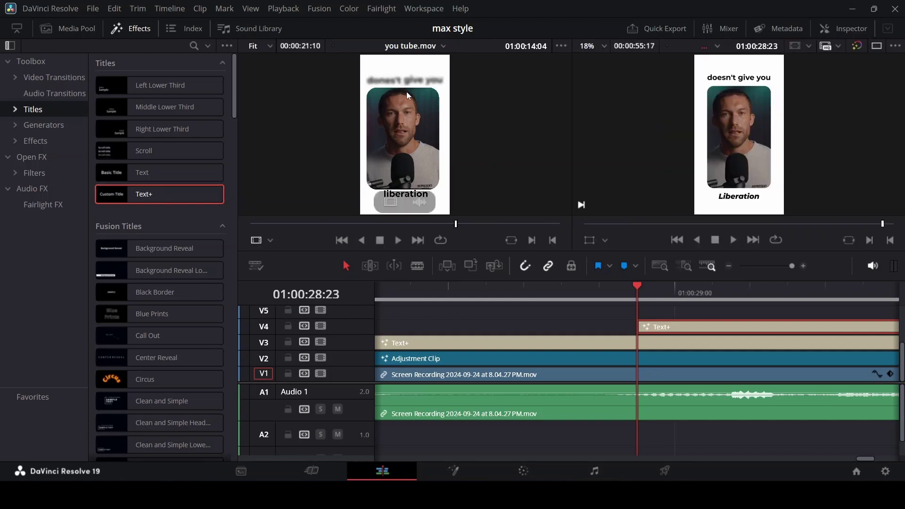
pyautogui.click(601, 342)
pyautogui.rightClick(601, 341)
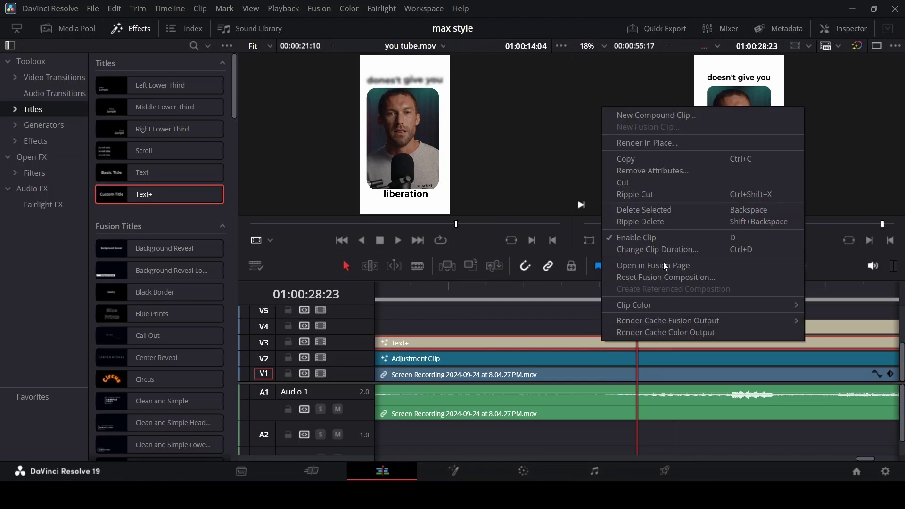
pyautogui.press('Escape')
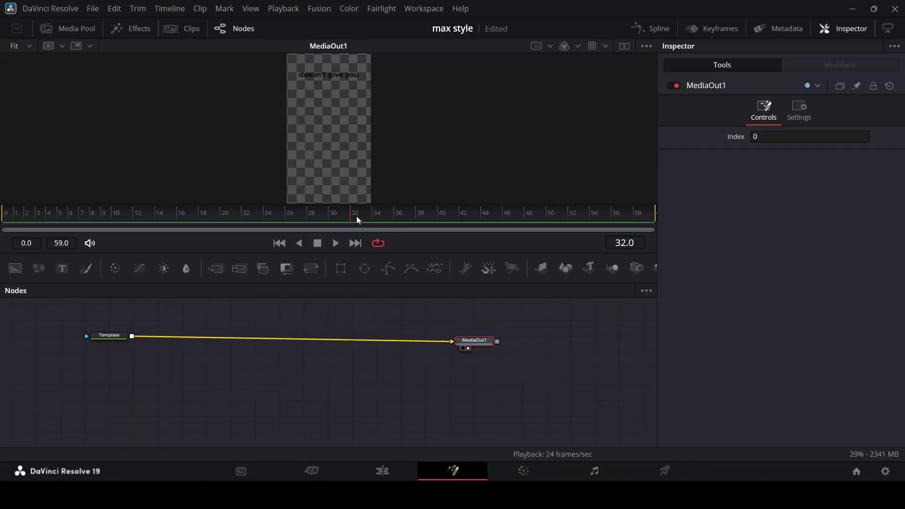
pyautogui.moveTo(351, 219); pyautogui.dragTo(338, 212)
pyautogui.click(112, 334)
# Insert a Gaussian Blur after the text node using the 'gau' tool search.
pyautogui.hotkey('shift', 'space')
pyautogui.write('gau')
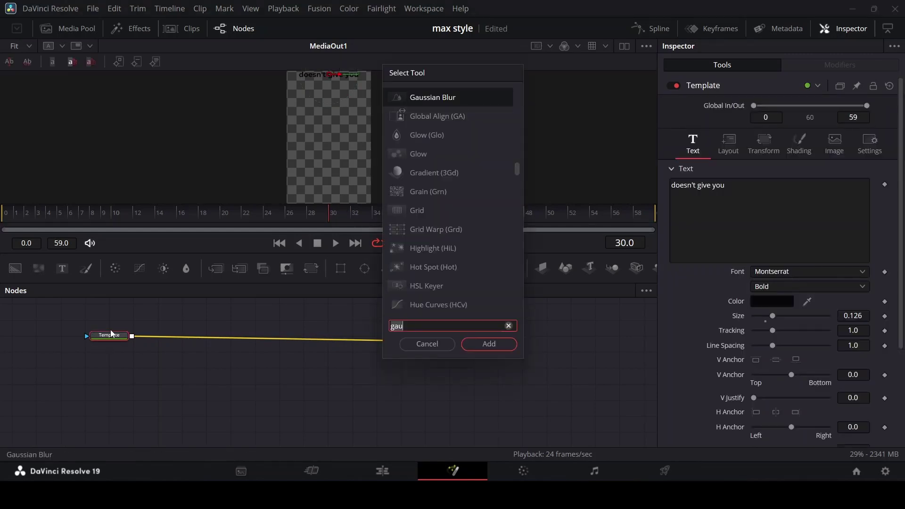
pyautogui.click(489, 343)
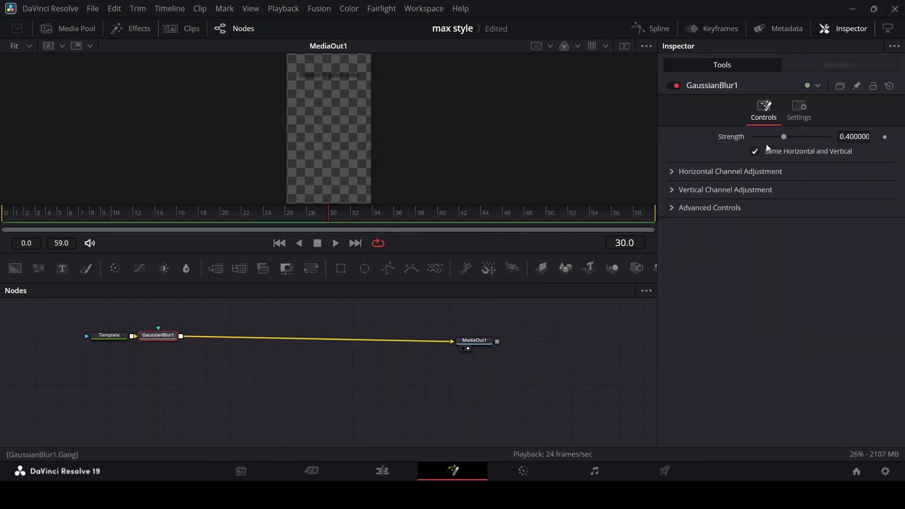
# Keyframe GaussianBlur1 strength at 0.331 on frame 30 and 0.0 on frame 25.
pyautogui.moveTo(785, 137); pyautogui.dragTo(777, 130)
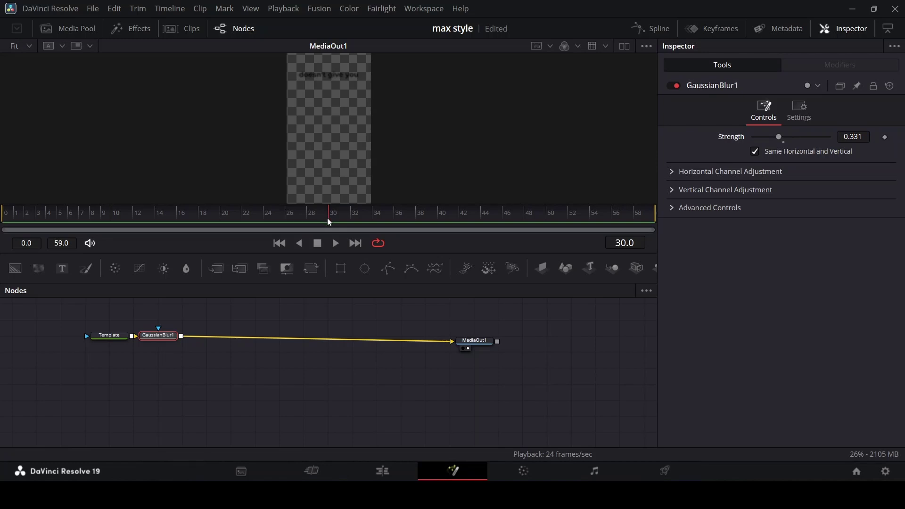
pyautogui.click(886, 139)
pyautogui.press('Left')
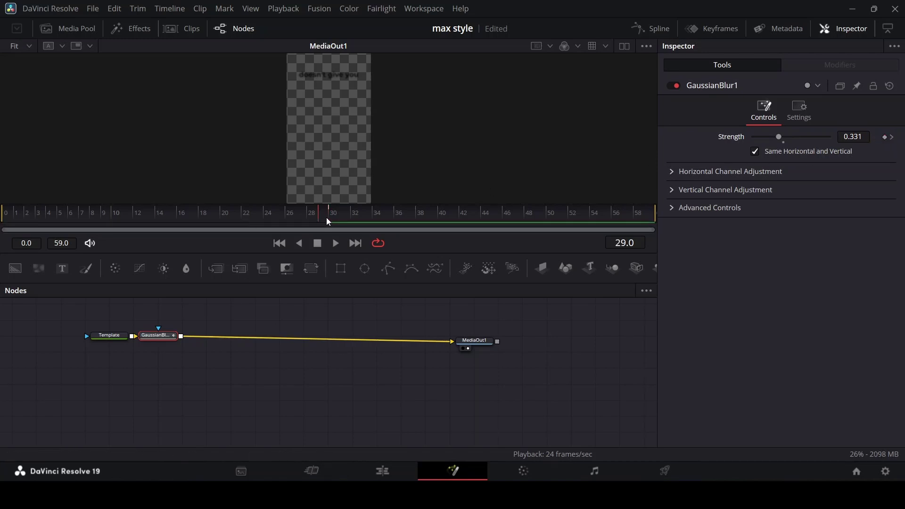
pyautogui.moveTo(328, 222); pyautogui.dragTo(284, 217)
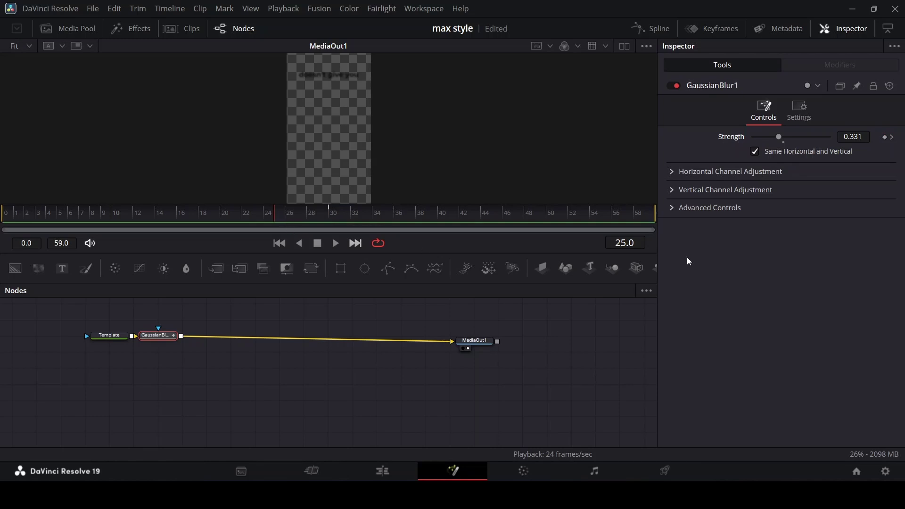
pyautogui.moveTo(785, 138); pyautogui.dragTo(755, 141)
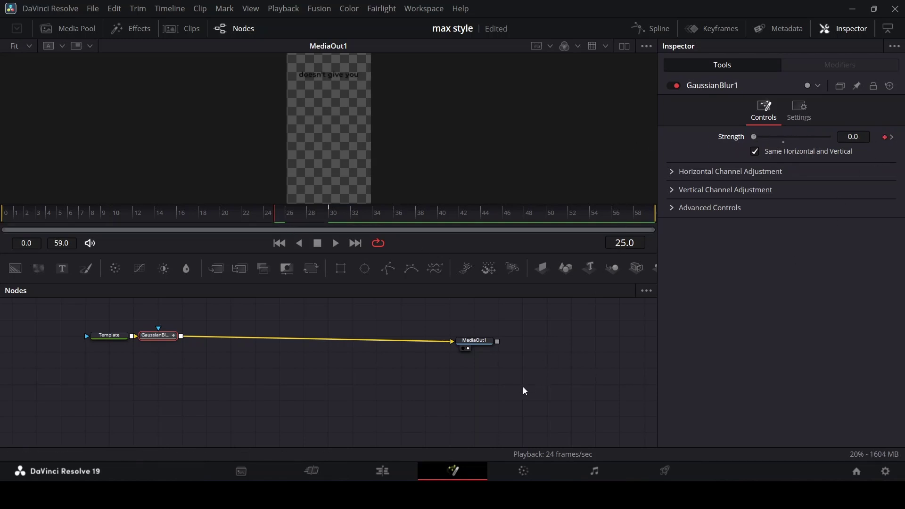
# Smooth GaussianBlur1's Strength keyframes (frames 25–30) into an ease-in, ease-out S-curve.
pyautogui.click(642, 27)
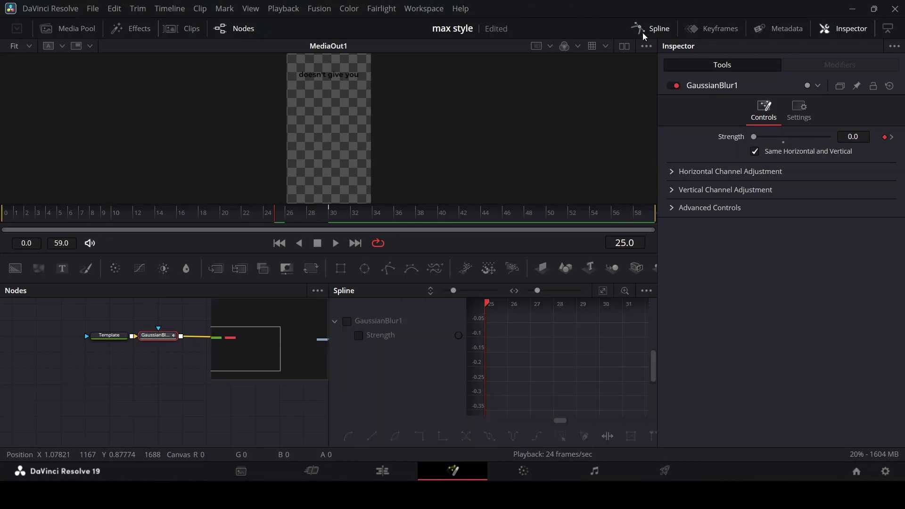
pyautogui.click(359, 337)
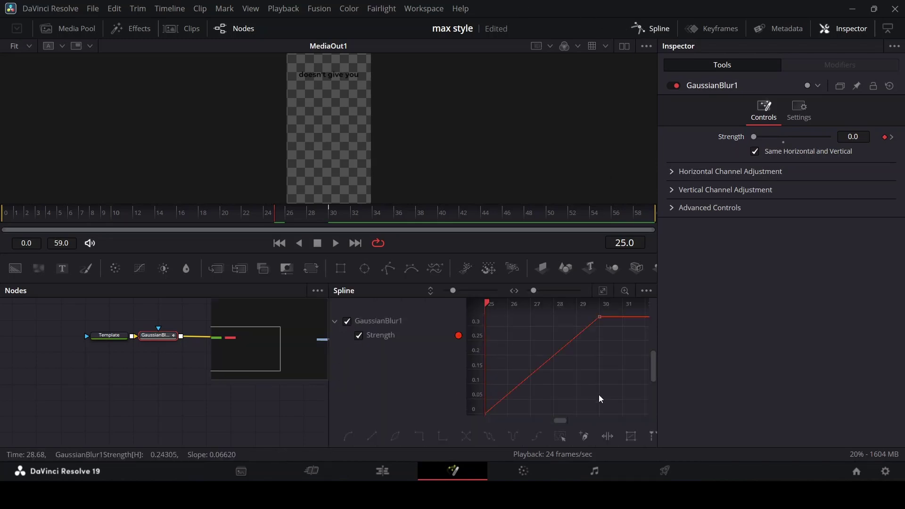
pyautogui.click(563, 439)
pyautogui.click(609, 292)
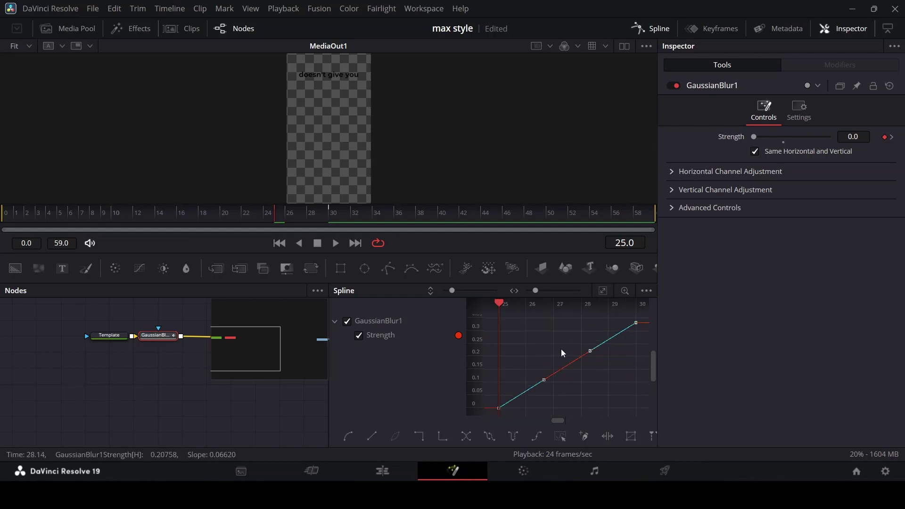
pyautogui.hotkey('shift', 's')
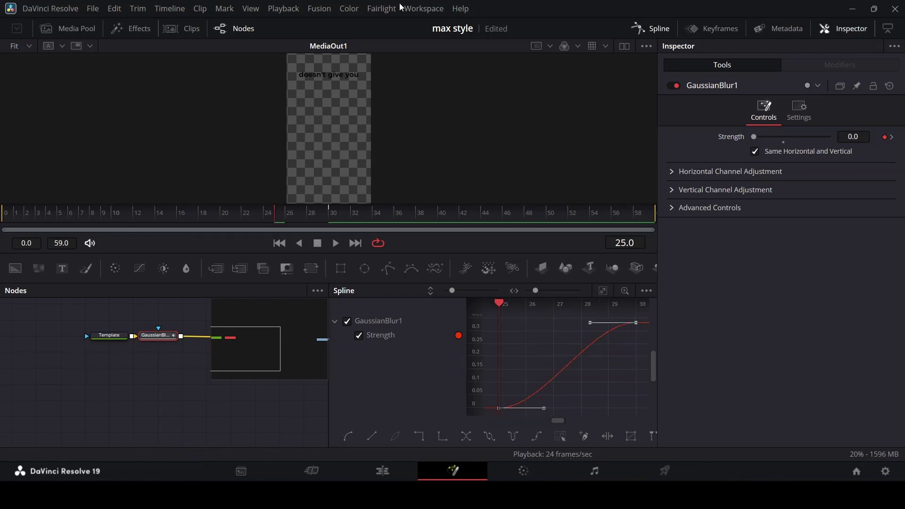
# Return to the Edit page and park the playhead at 01:00:29:21 to review the caption.
pyautogui.click(394, 467)
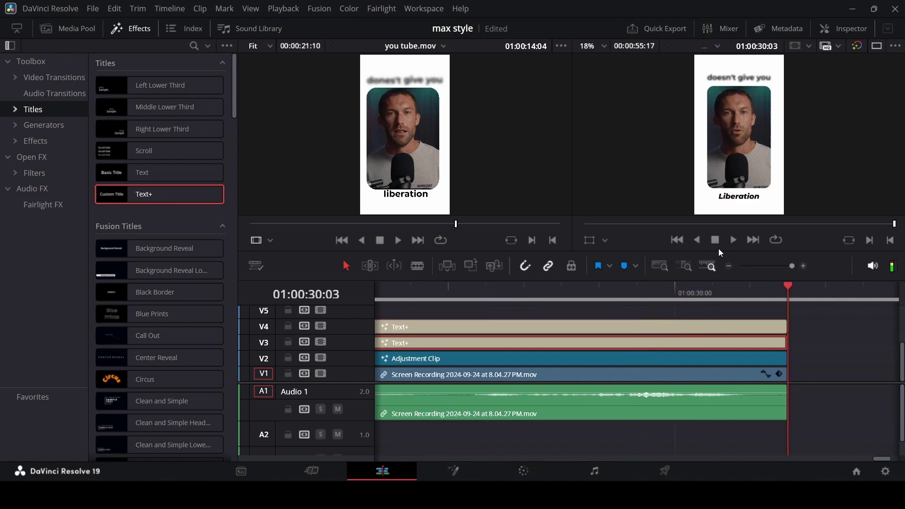
pyautogui.click(558, 311)
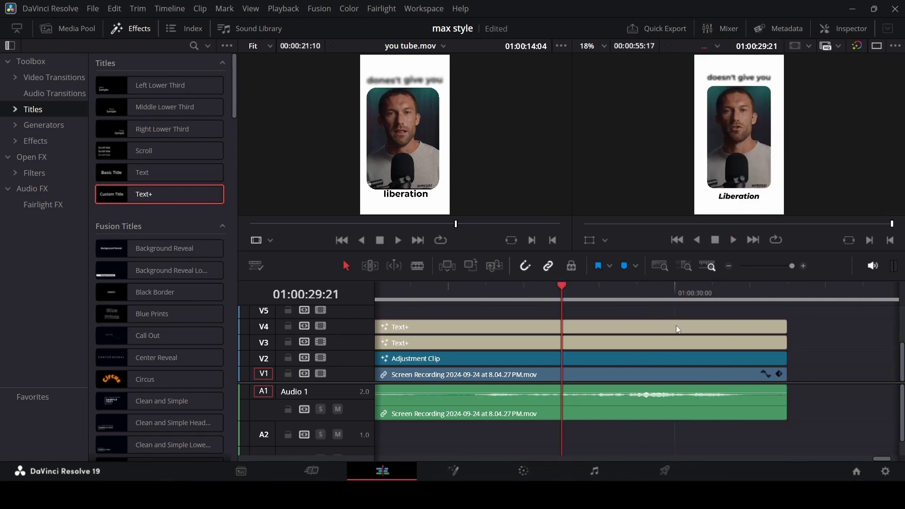